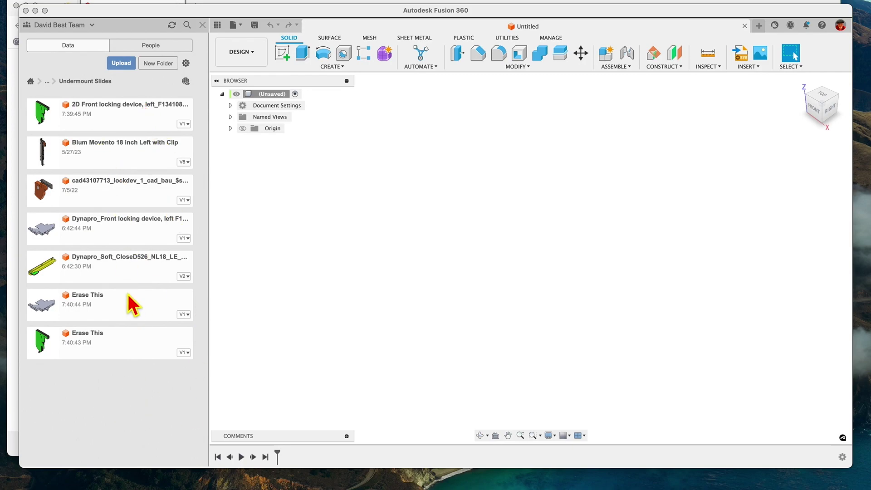
- Start renaming the first Erase This file but leave its name unchanged
left_click(131, 313)
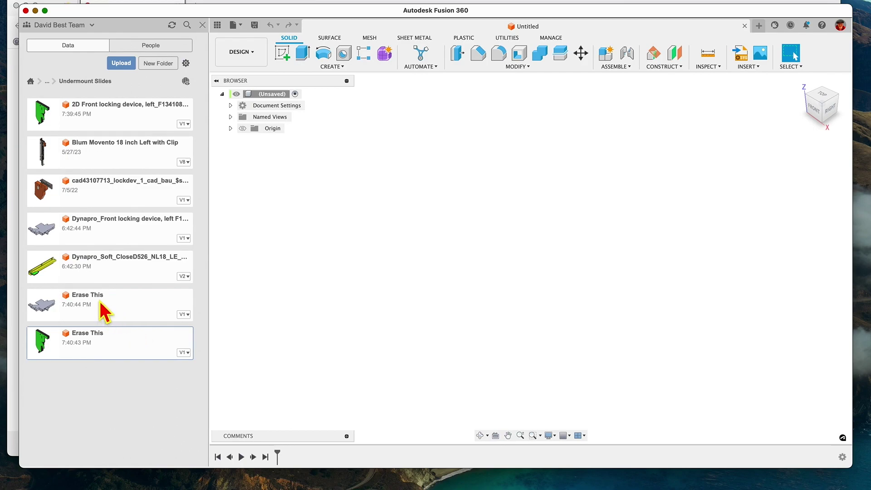
right_click(184, 318)
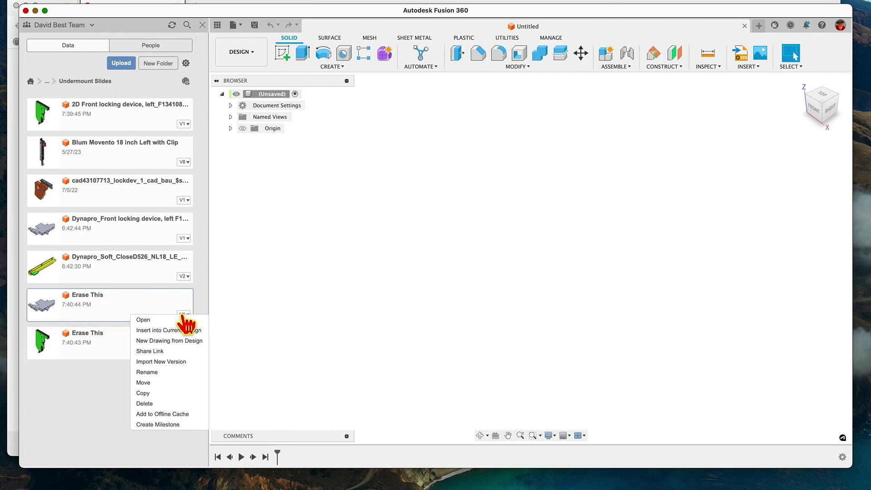
left_click(171, 375)
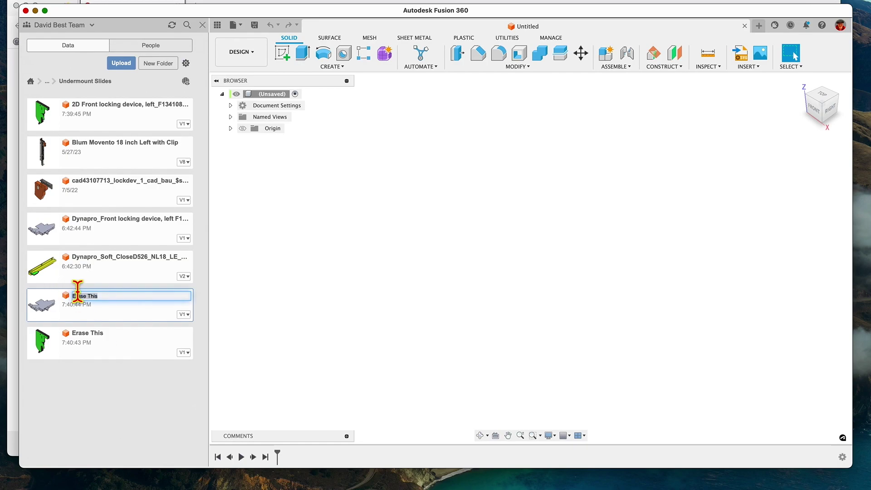
left_click(112, 307)
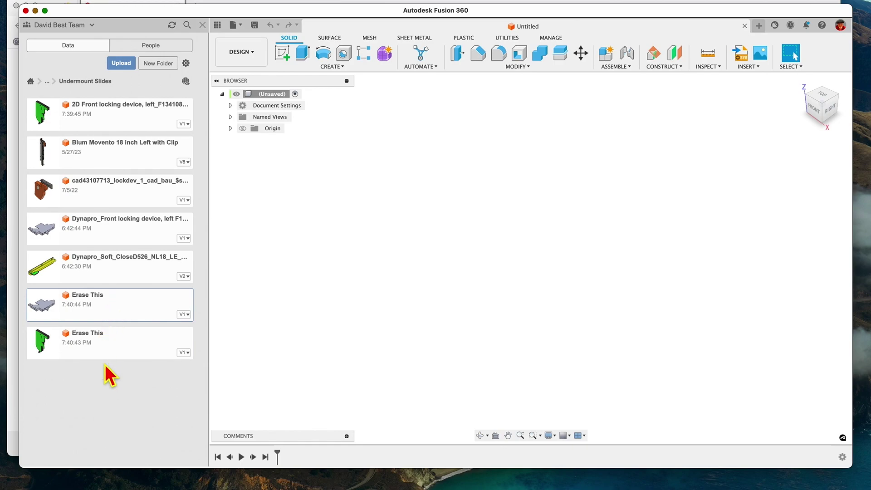
- From the all-projects list, create a new project named 'Erase This'
left_click(31, 82)
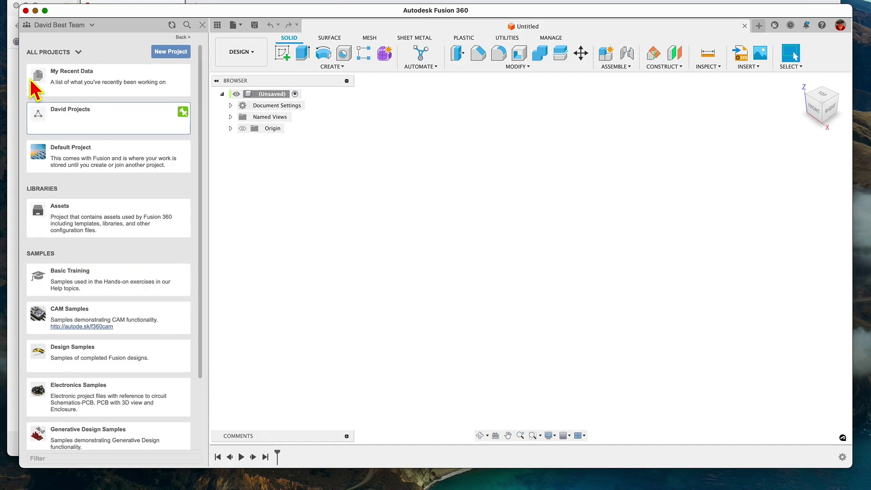
left_click(172, 51)
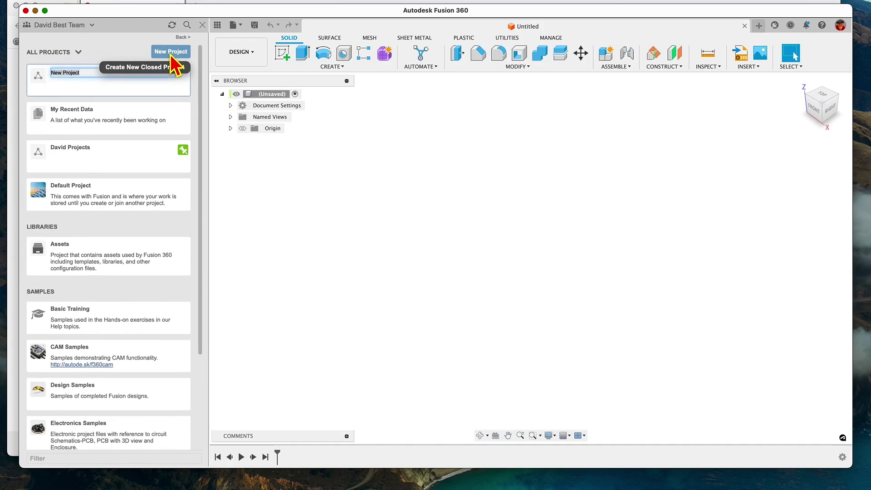
type("E")
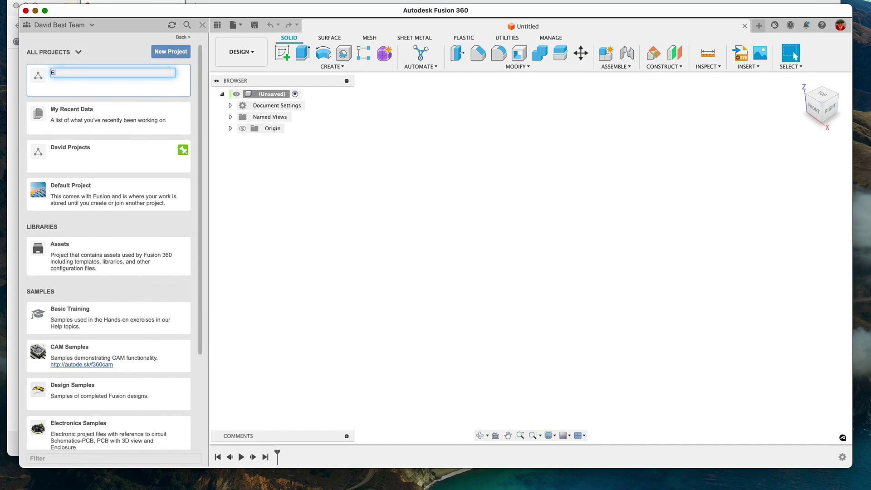
type("rase This")
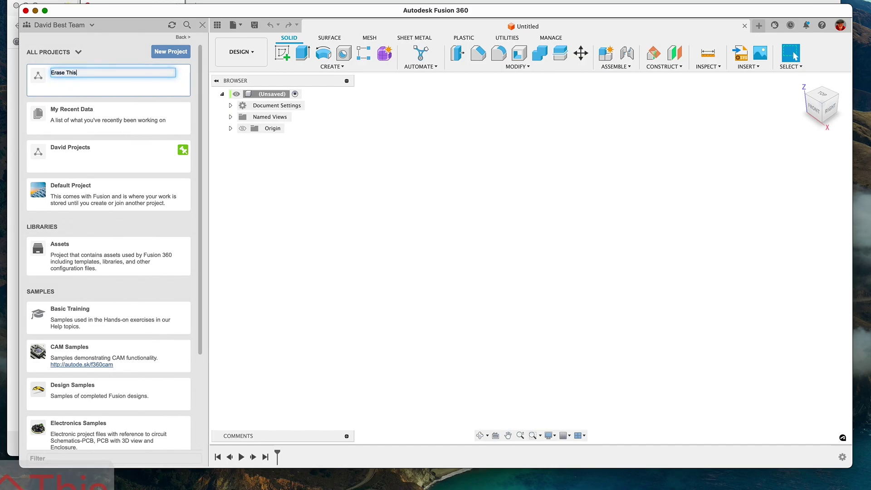
key("Return")
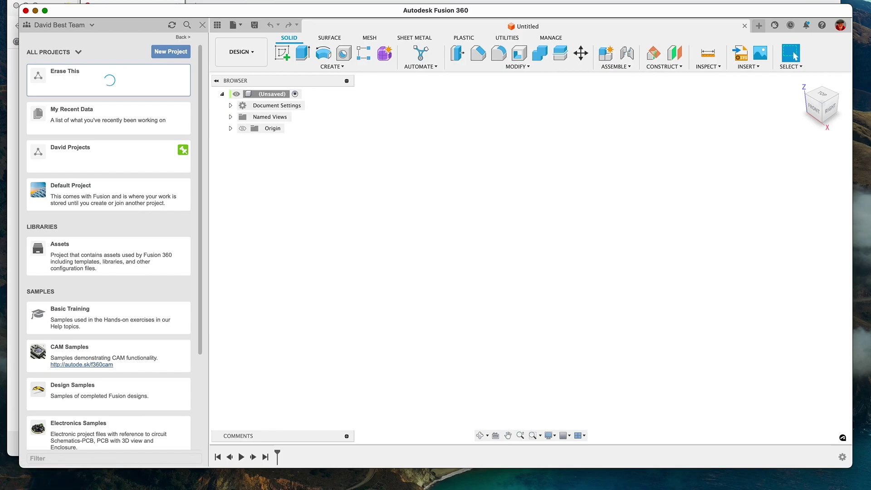
scroll(156, 134, "down", 5)
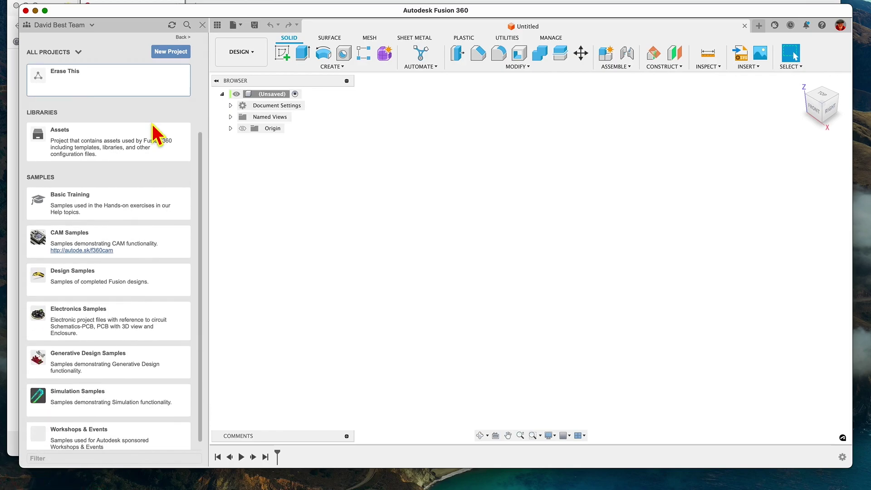
scroll(171, 107, "up", 5)
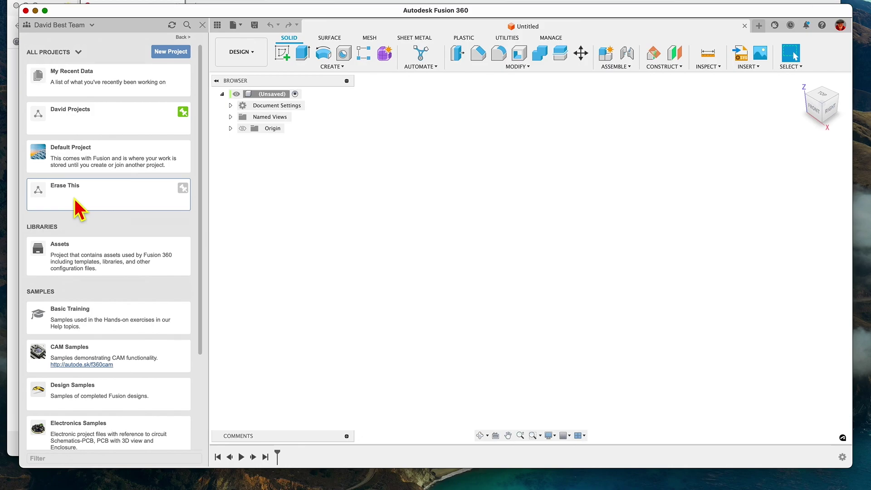
- In David Projects > Common Hardware Items > Undermount Slides, move the first Erase This file into the Erase This project
left_click(80, 109)
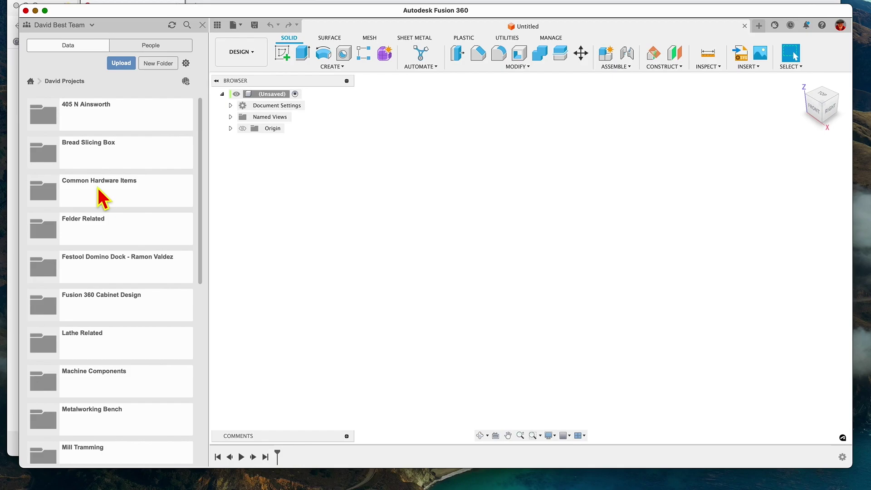
left_click(97, 194)
left_click(86, 119)
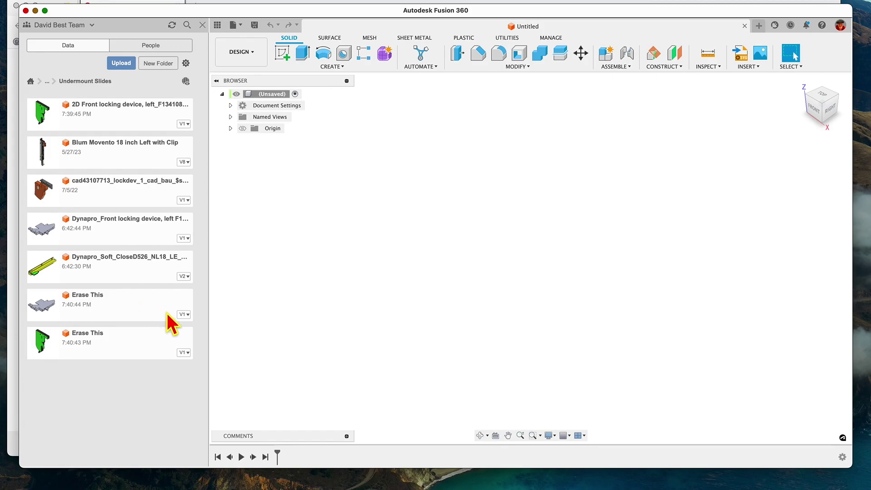
left_click(184, 315)
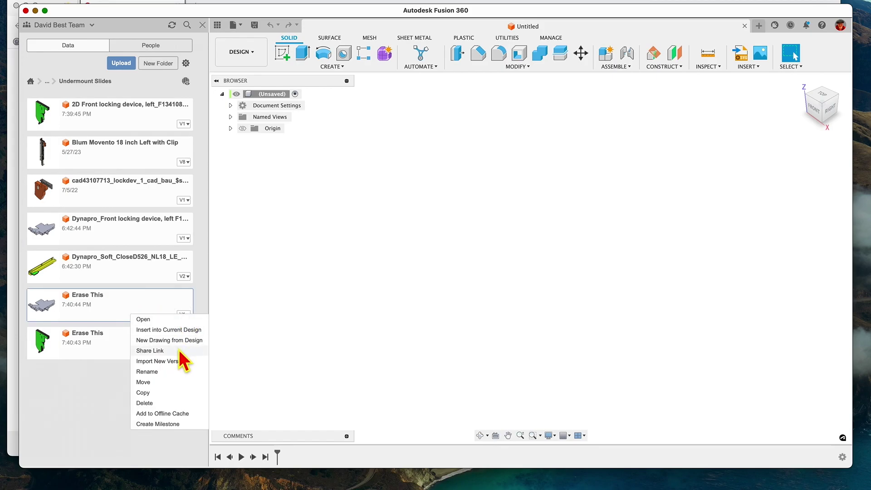
left_click(167, 382)
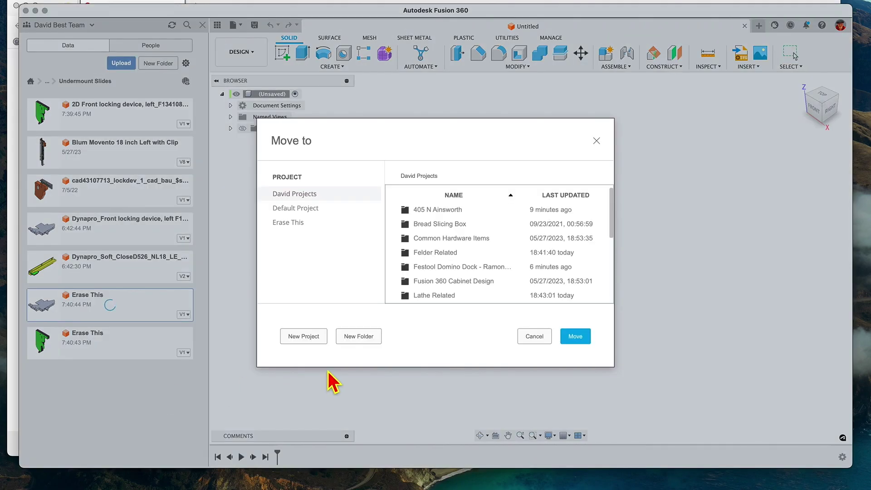
left_click(295, 224)
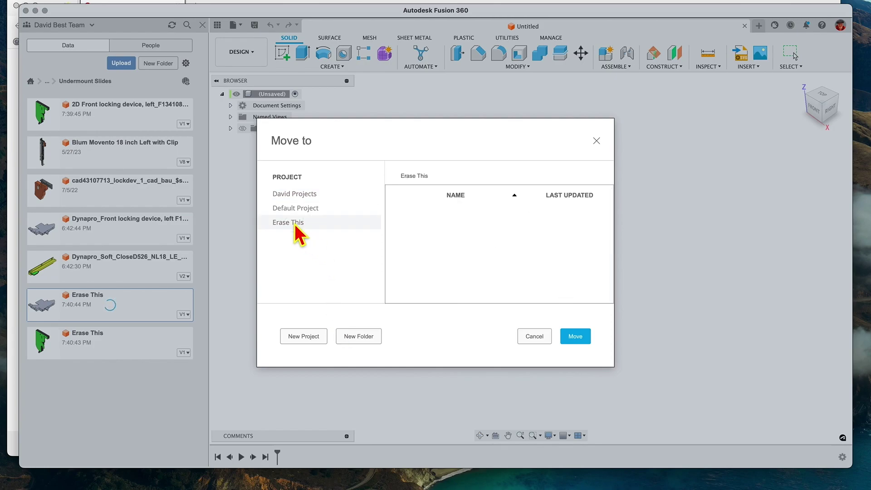
left_click(586, 336)
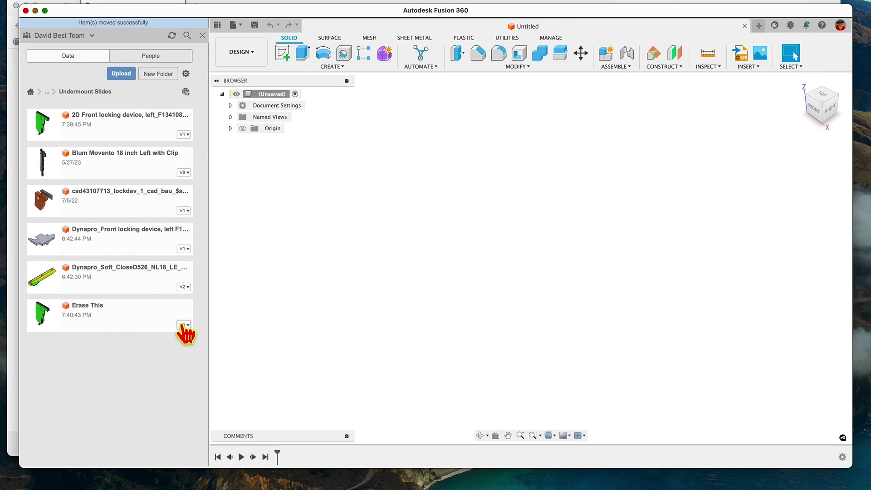
- Move the remaining Erase This design into the Erase This project too
right_click(183, 324)
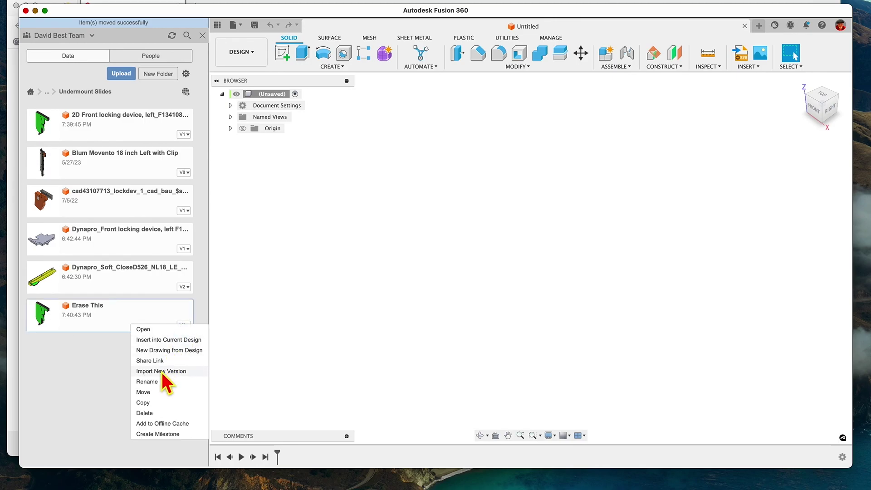
left_click(156, 392)
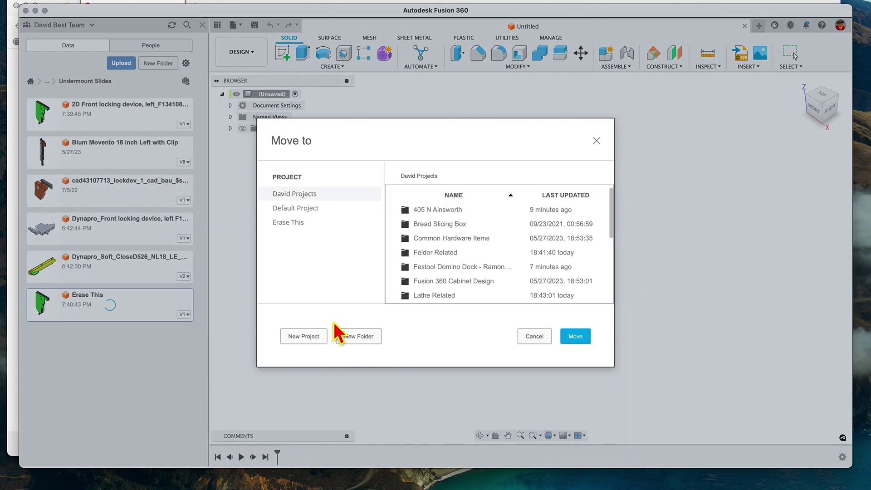
left_click(282, 222)
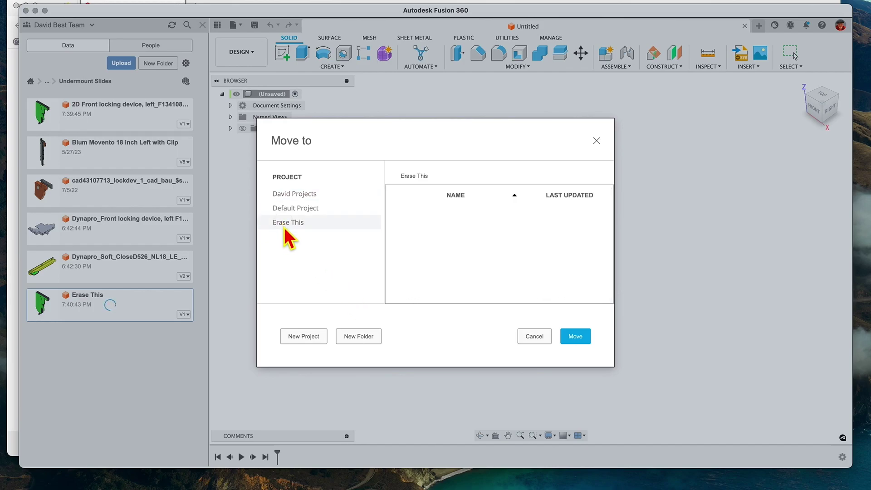
left_click(581, 338)
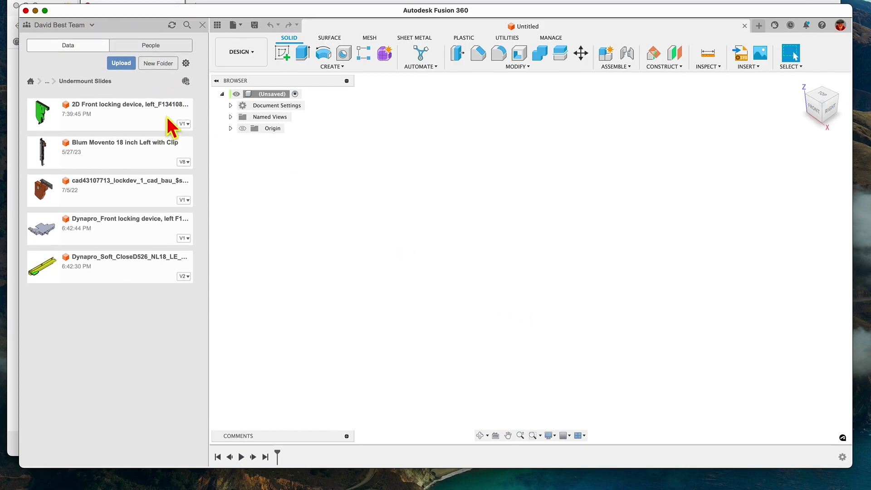
- Open the current folder in Fusion Team on the web and go to All Projects
left_click(185, 82)
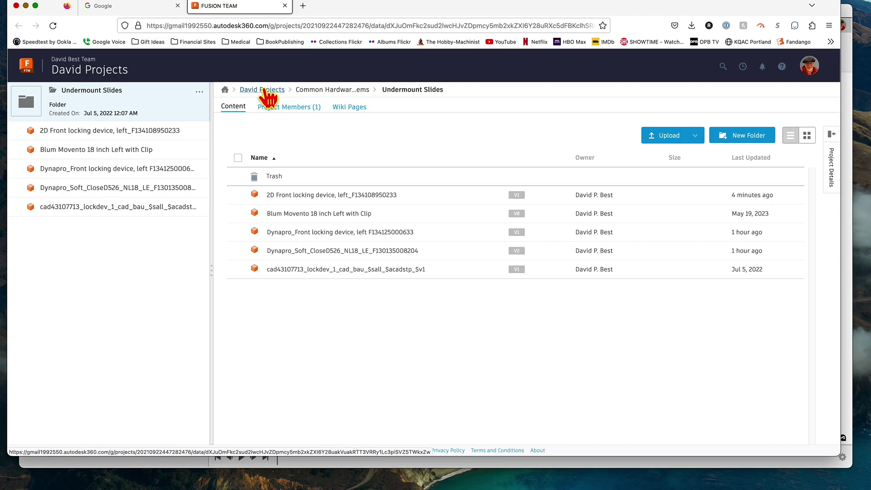
left_click(226, 90)
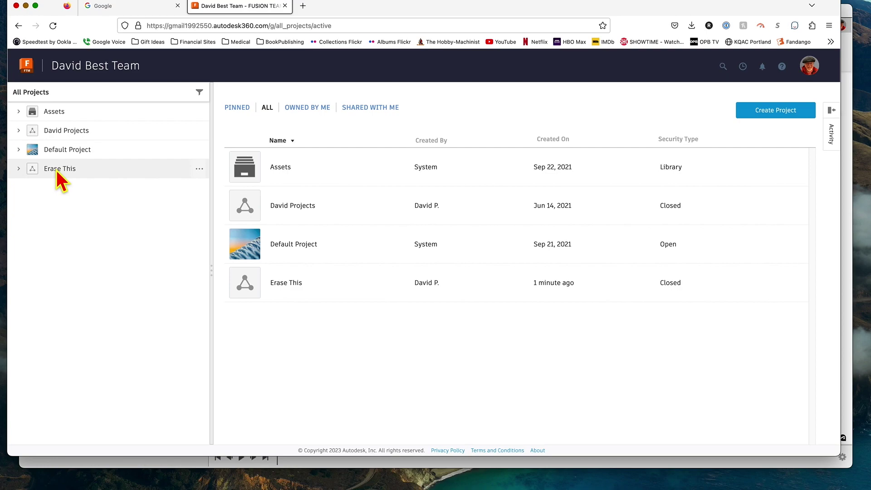
- Archive the Erase This project from its row's actions menu and confirm the archive
left_click(199, 169)
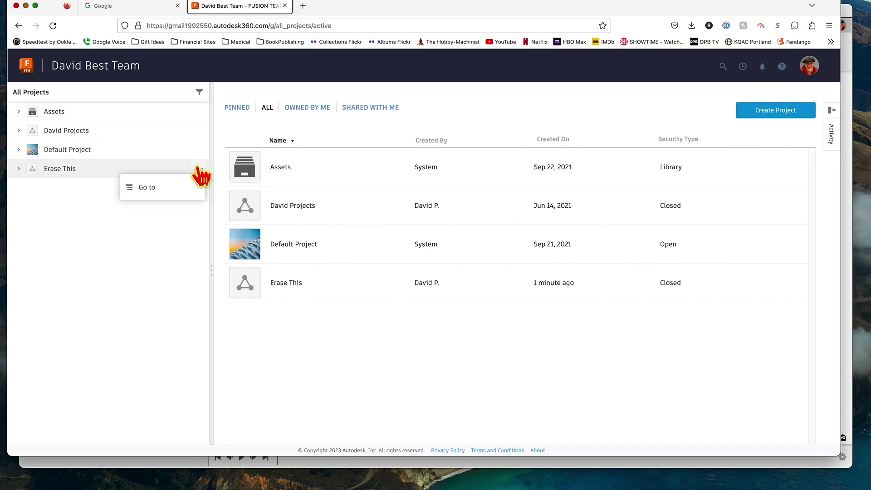
right_click(114, 172)
left_click(59, 213)
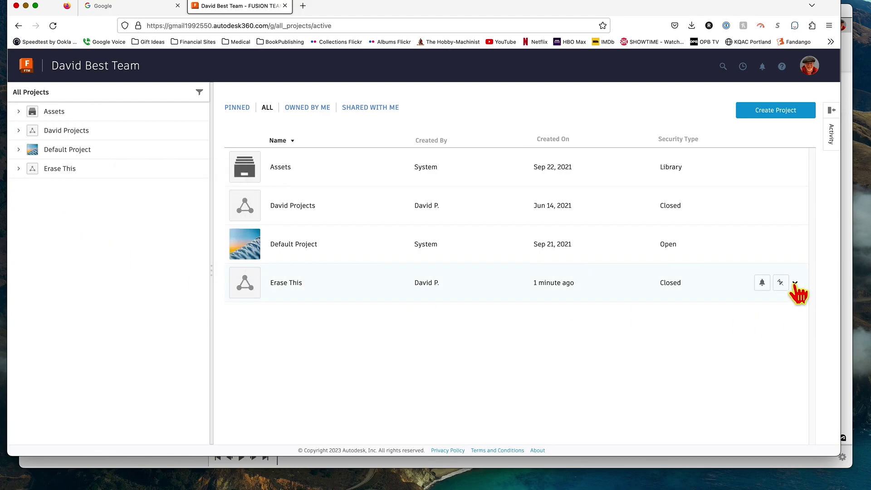
left_click(795, 283)
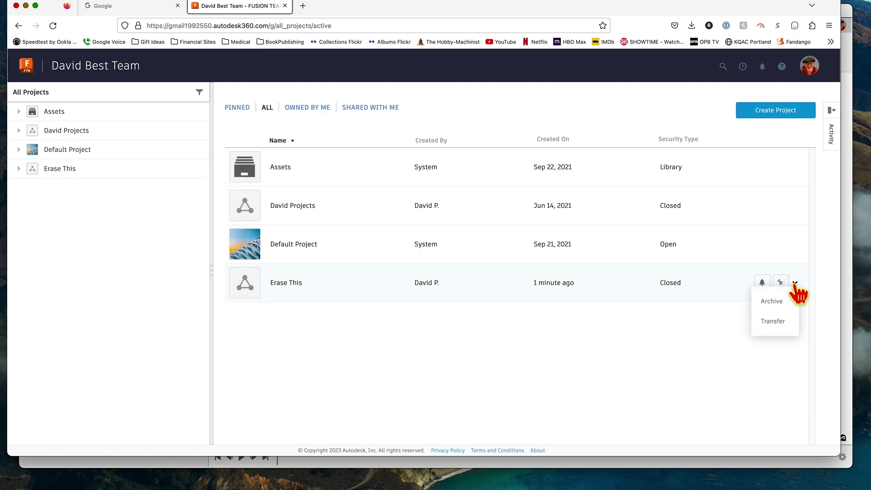
left_click(771, 301)
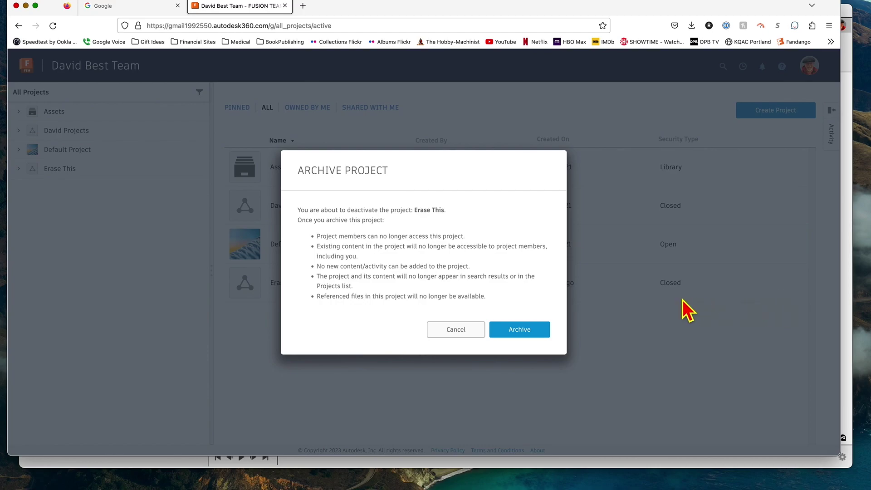
left_click(519, 329)
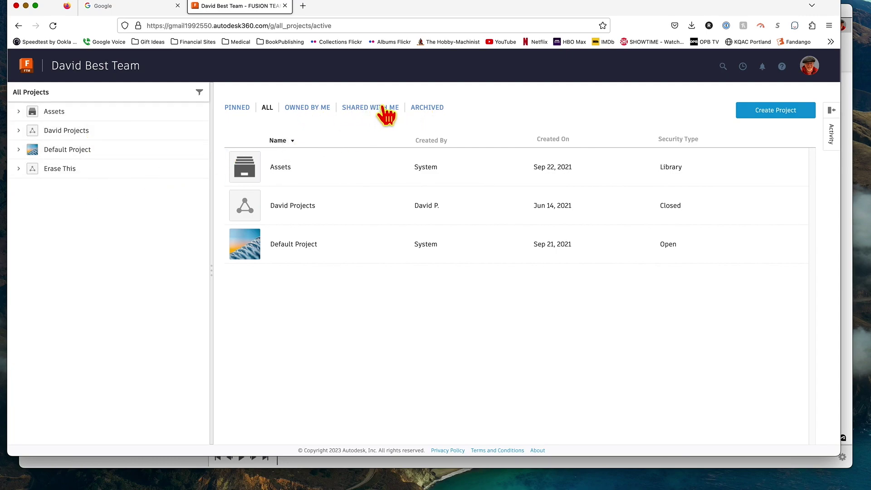
- Under Archived projects, delete Erase This permanently, then return to the active projects list
left_click(431, 108)
mouse_move(239, 161)
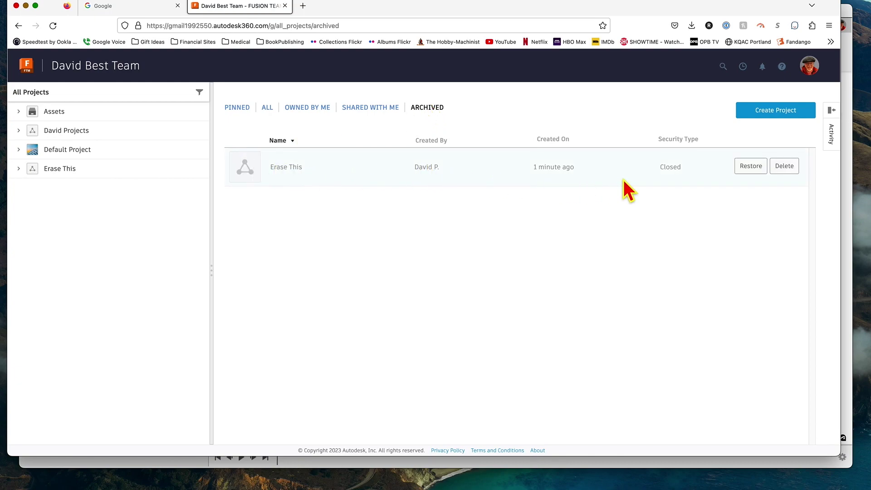
left_click(785, 166)
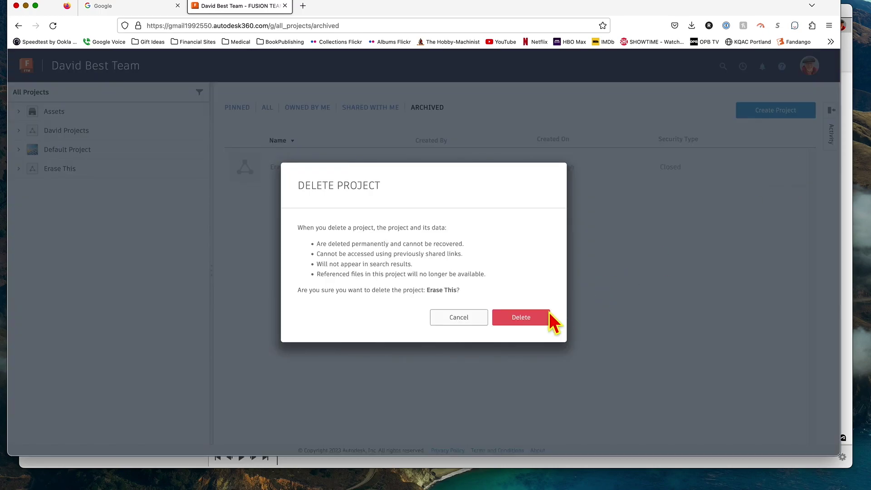
left_click(532, 315)
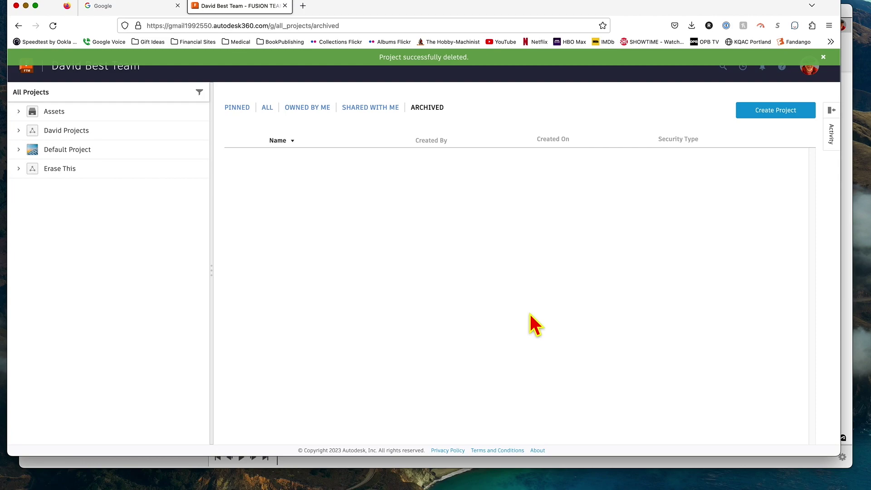
left_click(26, 67)
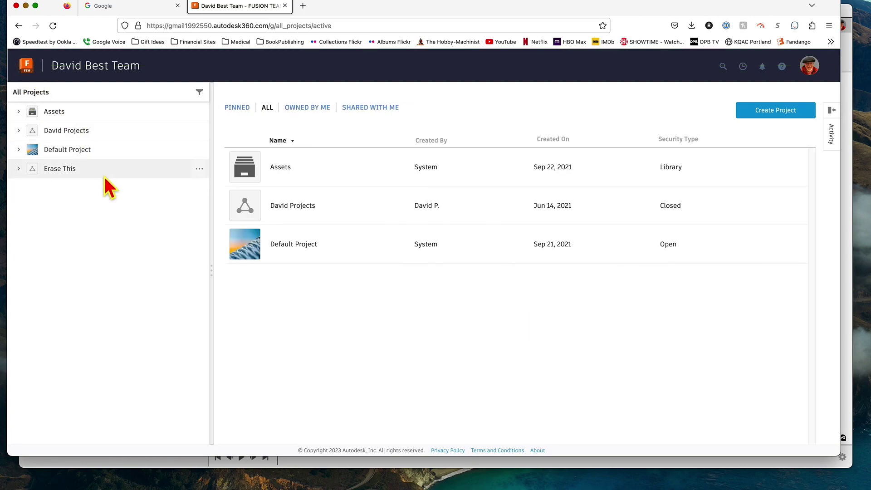
- Reload the All Projects page so the list no longer shows Erase This
left_click(27, 68)
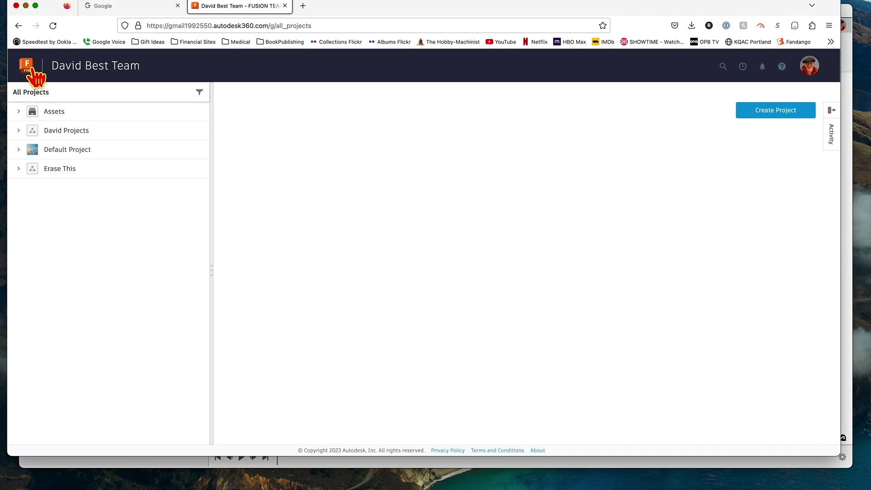
left_click(52, 26)
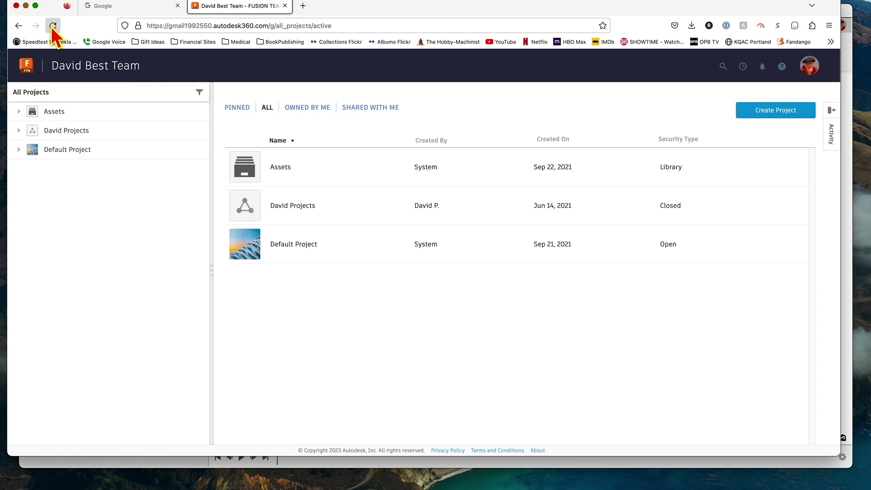